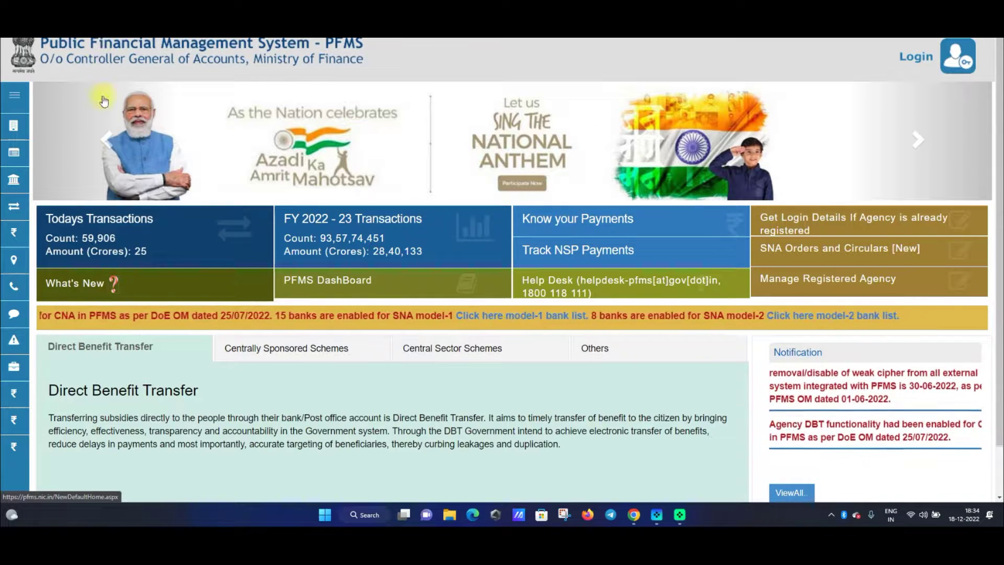
# Open the login page and log in for the 2022-2023 financial year
pyautogui.click(916, 58)
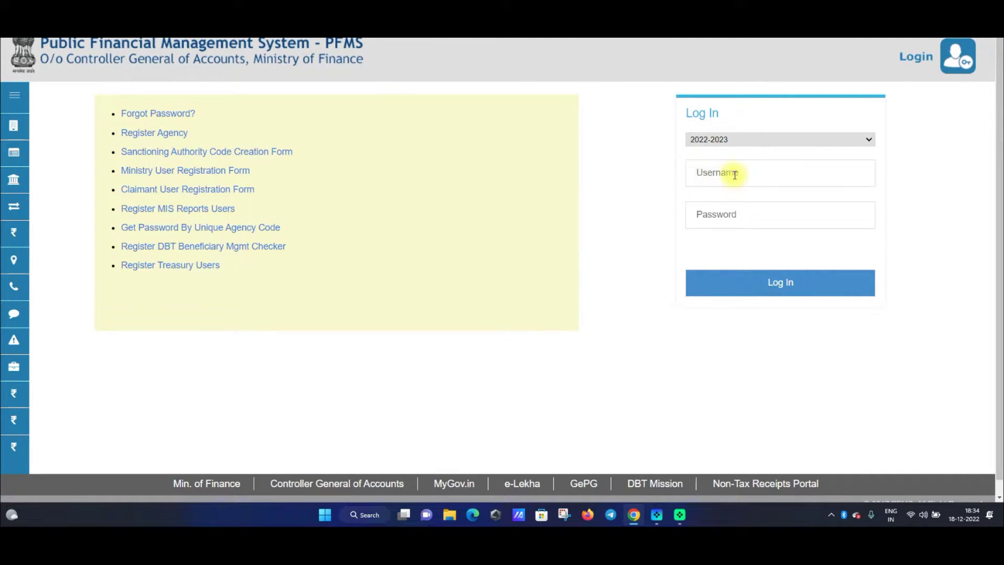
pyautogui.click(742, 299)
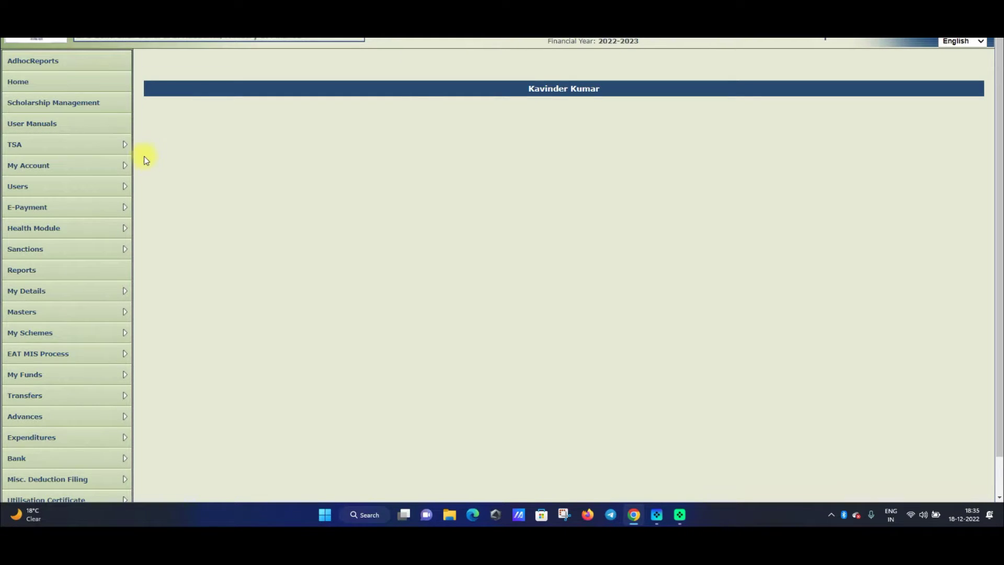
# Open the vendor management page under the Masters section
pyautogui.scroll(4, 245, 262)
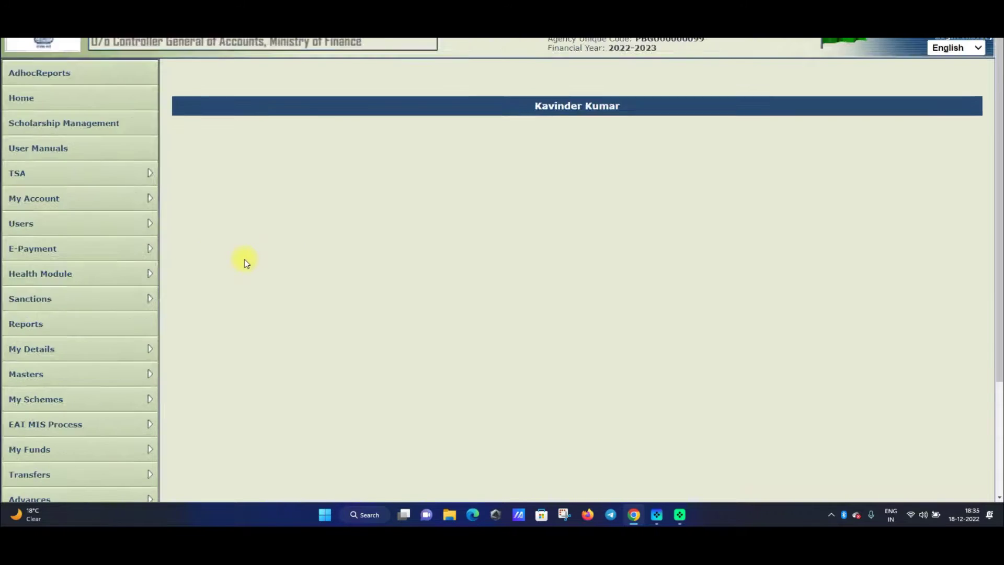
pyautogui.scroll(-1, 245, 261)
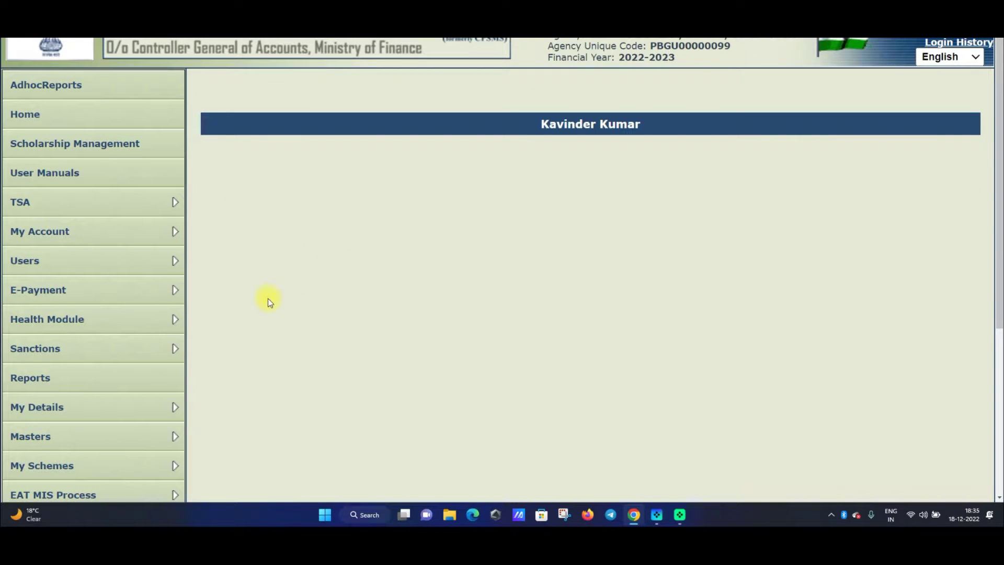
pyautogui.scroll(-1, 268, 298)
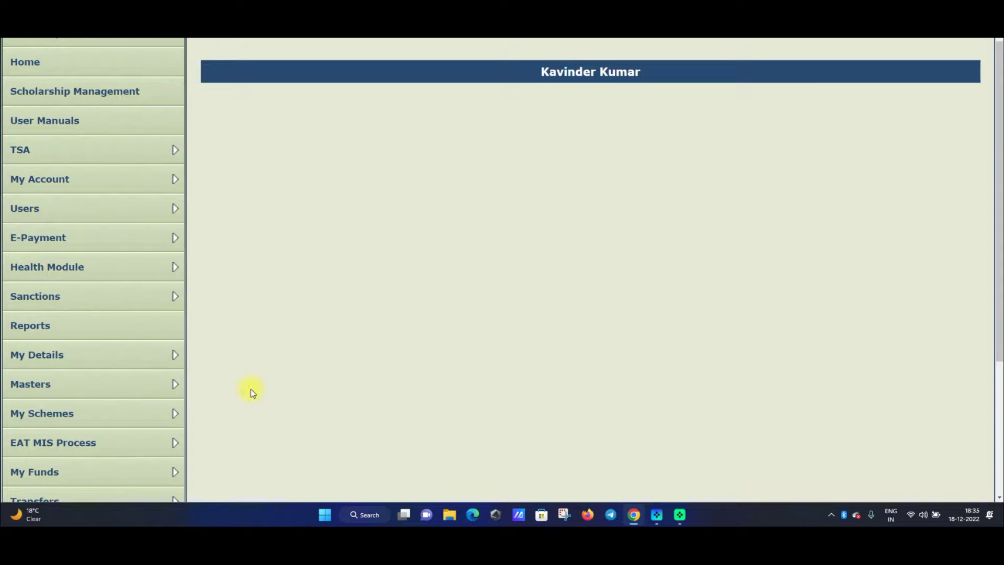
pyautogui.moveTo(66, 396)
pyautogui.scroll(-1, 66, 392)
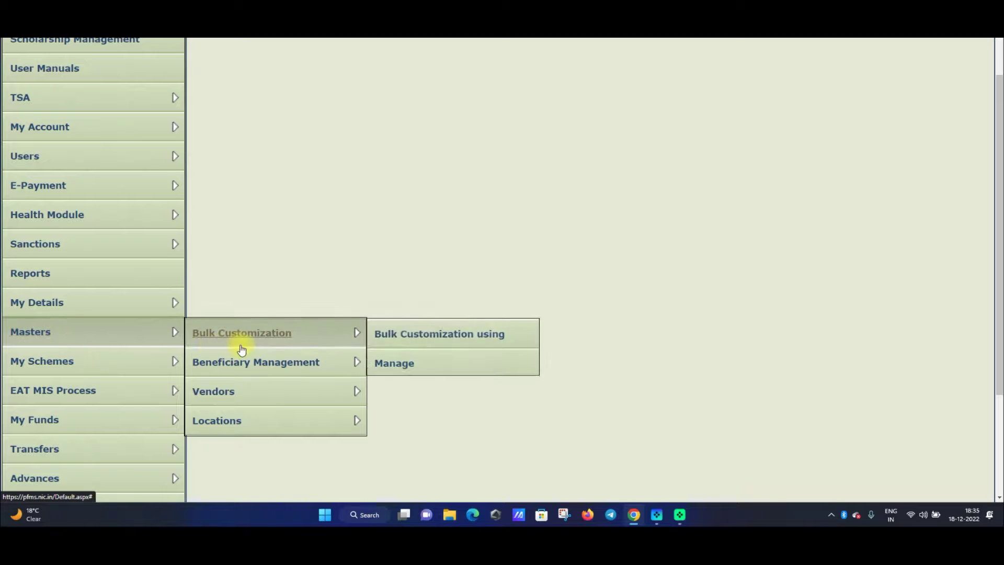
pyautogui.moveTo(239, 397)
pyautogui.scroll(-1, 227, 395)
pyautogui.scroll(-1, 230, 397)
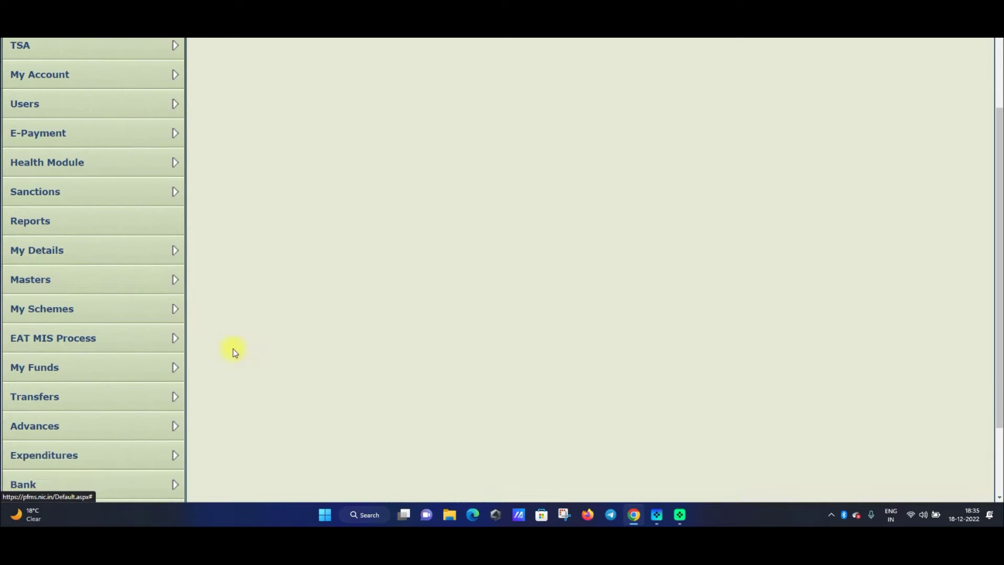
pyautogui.moveTo(107, 297)
pyautogui.moveTo(112, 280)
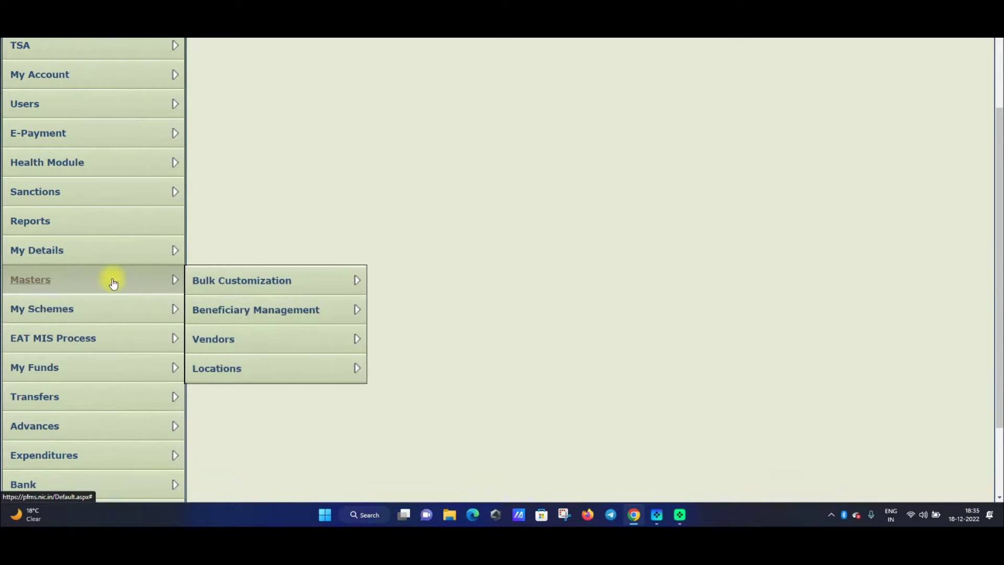
pyautogui.moveTo(285, 339)
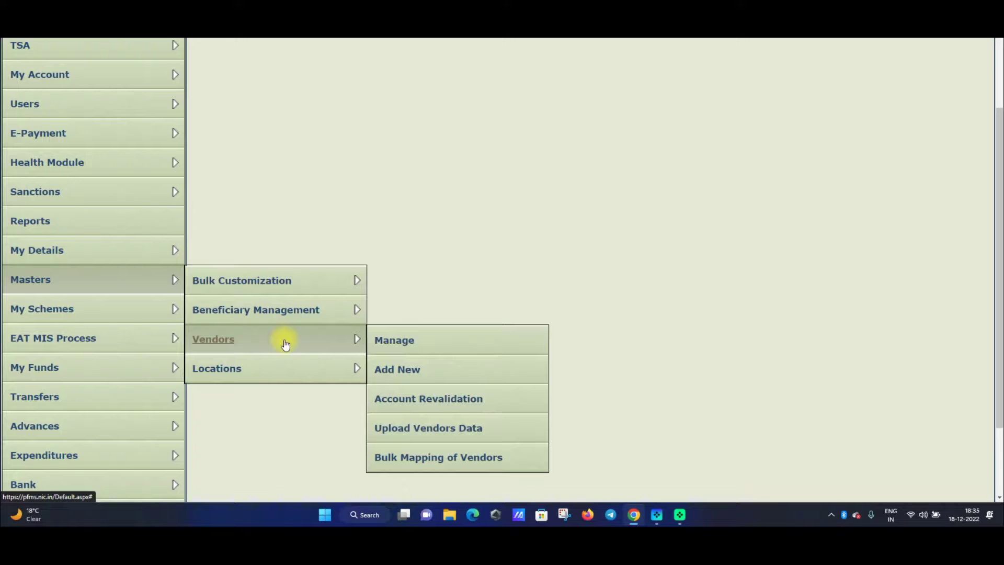
pyautogui.click(397, 344)
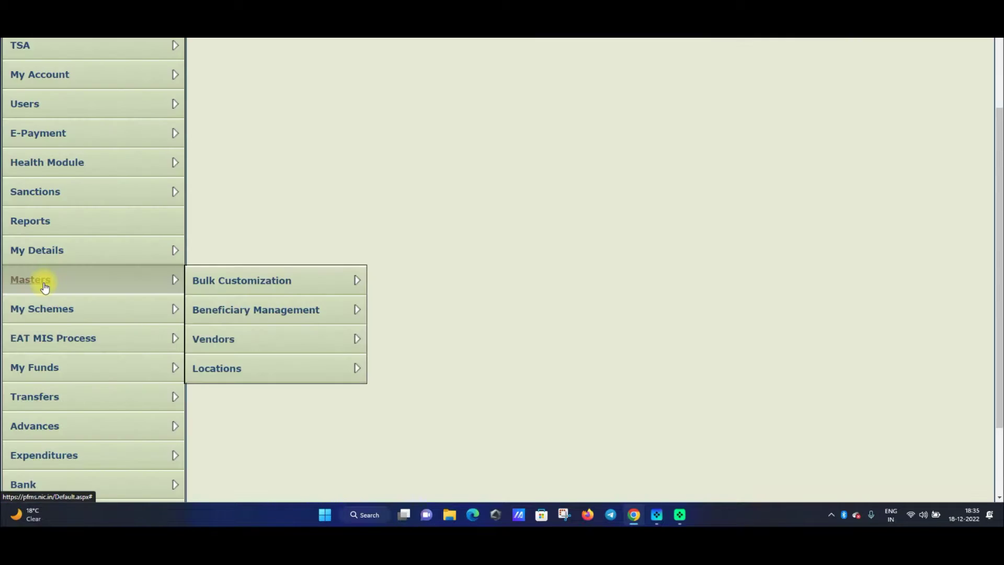
pyautogui.moveTo(285, 343)
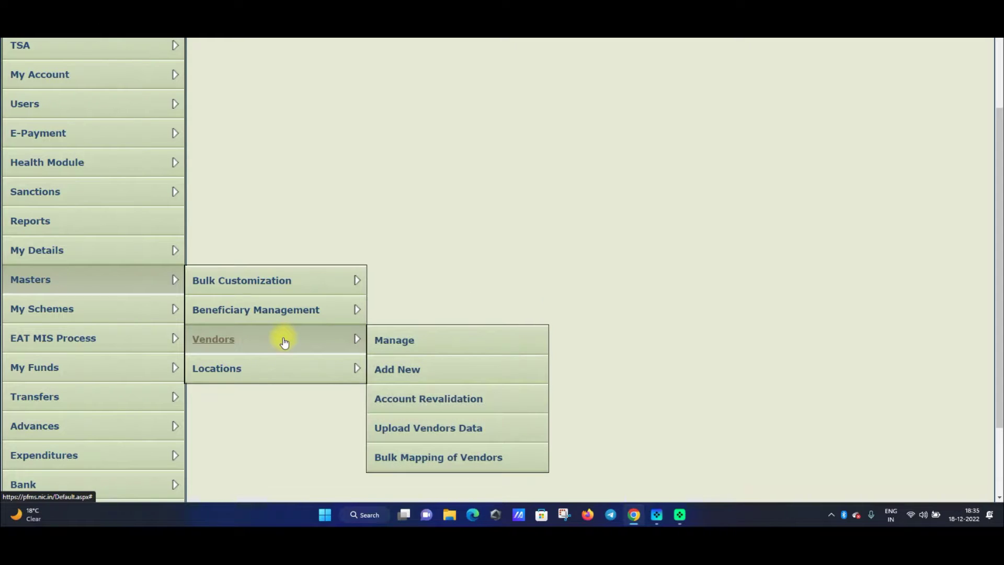
pyautogui.click(401, 343)
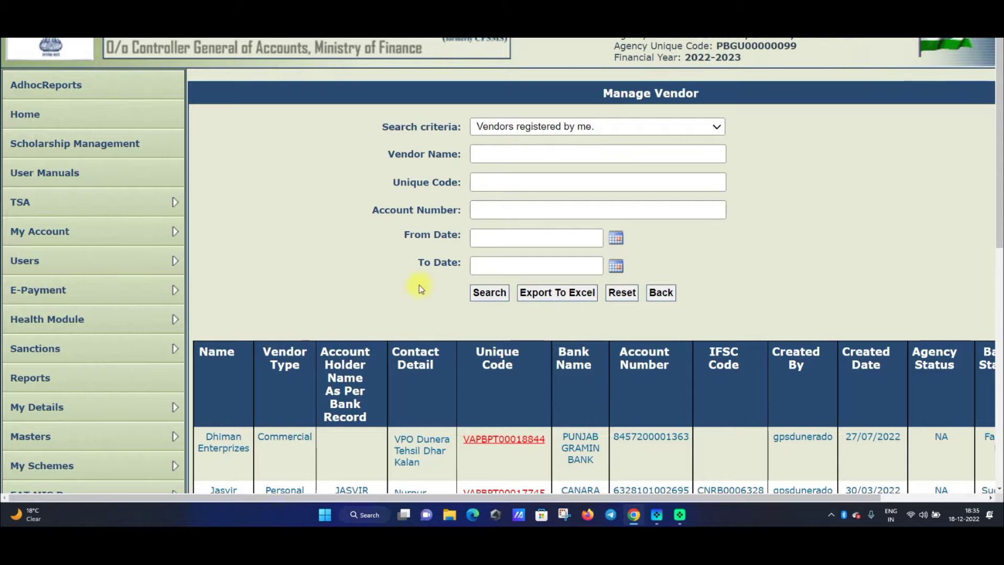
# Review the list of vendors registered by the agency and the available search criteria
pyautogui.scroll(-4, 695, 269)
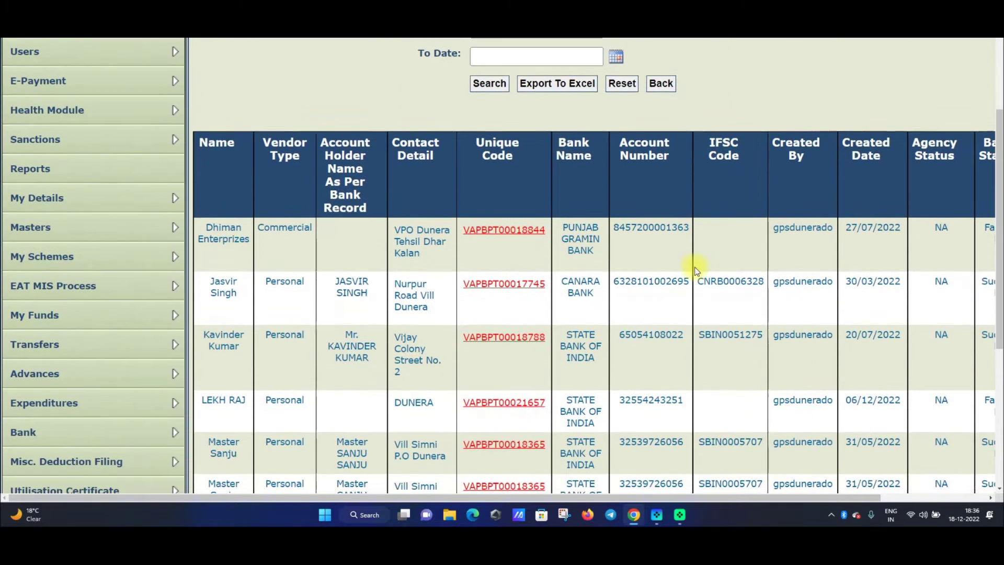
pyautogui.scroll(1, 695, 269)
pyautogui.hotkey('ctrl', '-')
pyautogui.scroll(2, 642, 206)
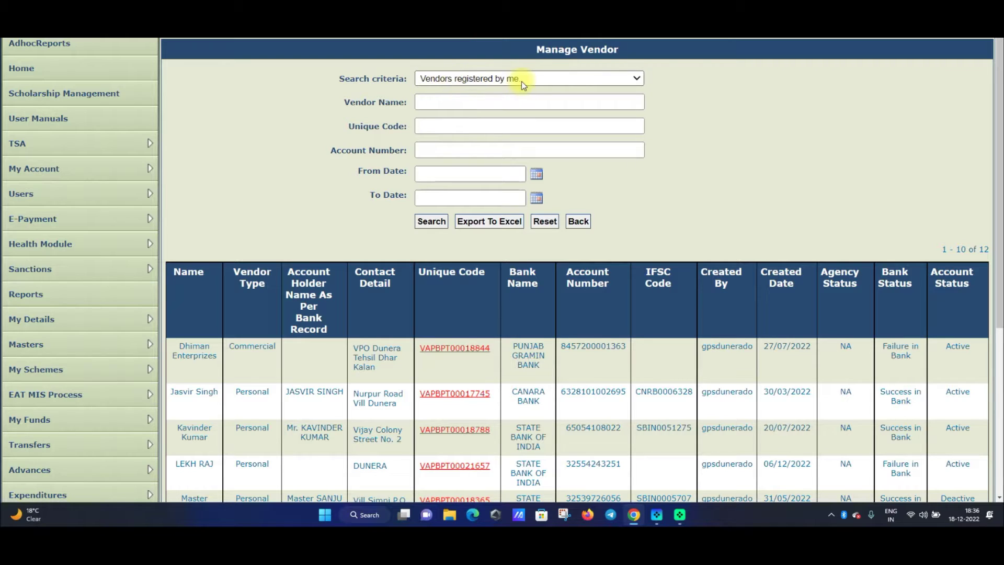
pyautogui.click(477, 79)
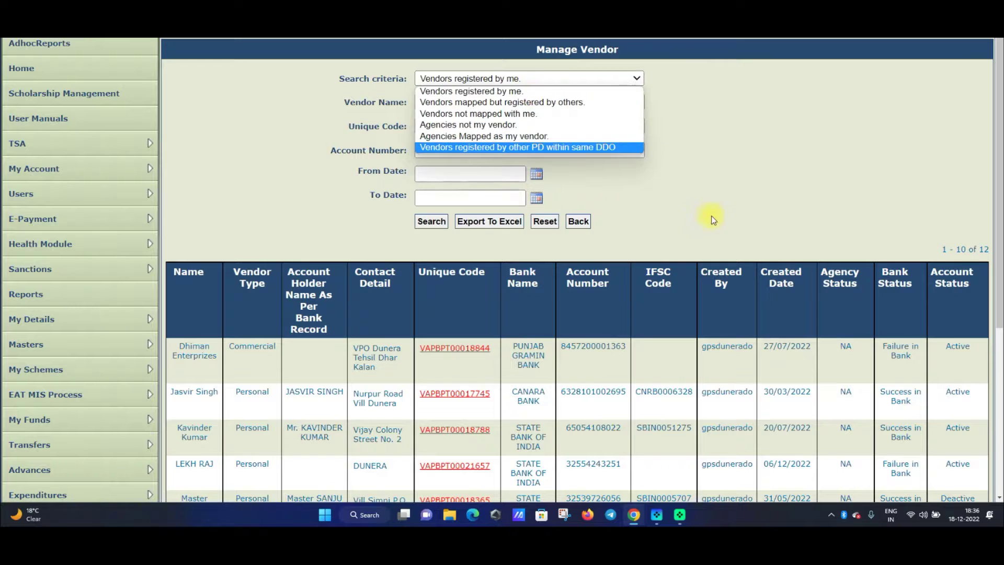
pyautogui.scroll(-5, 702, 199)
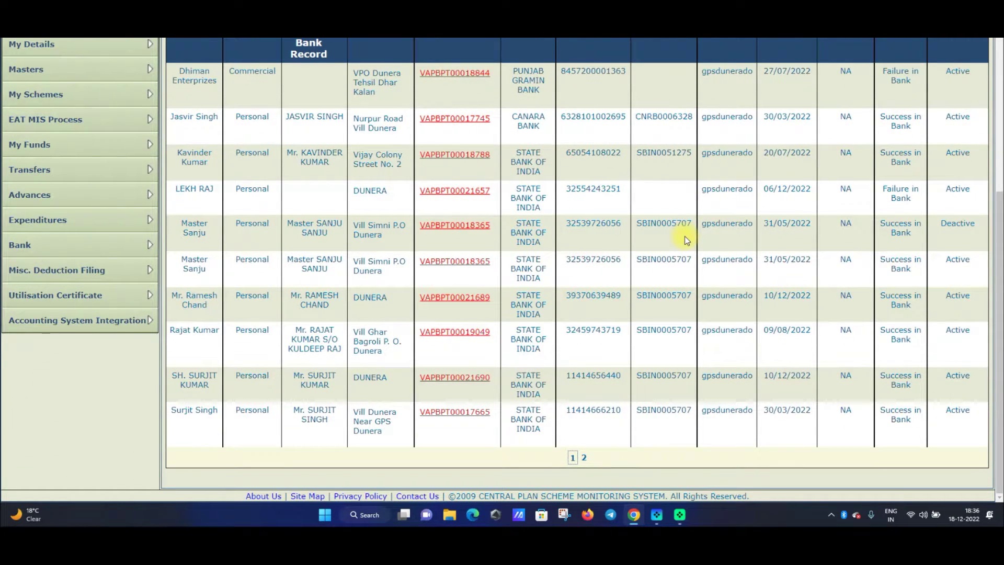
pyautogui.scroll(2, 686, 240)
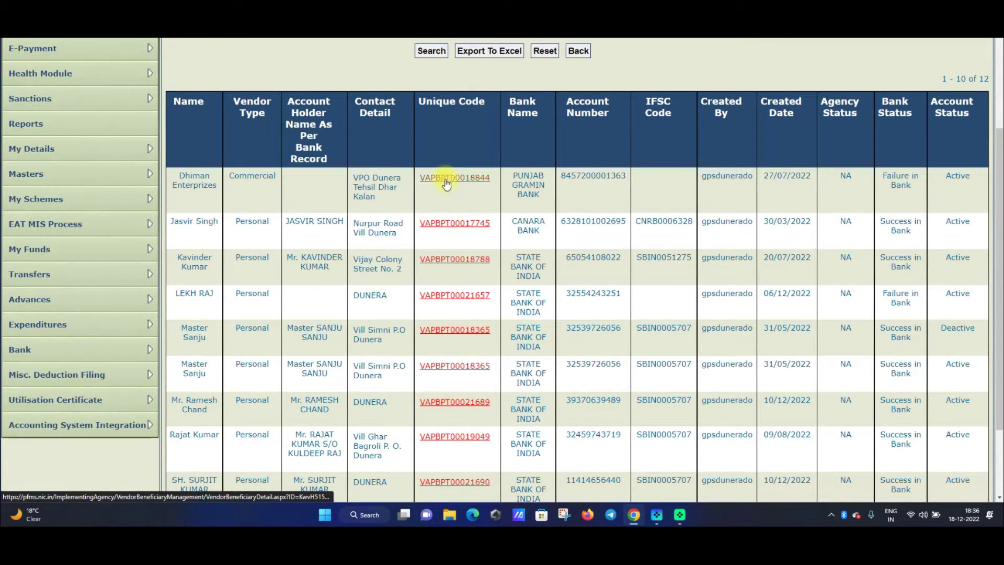
# Open the Dhiman Enterprizes vendor record for editing and enable its mobile number field
pyautogui.click(447, 180)
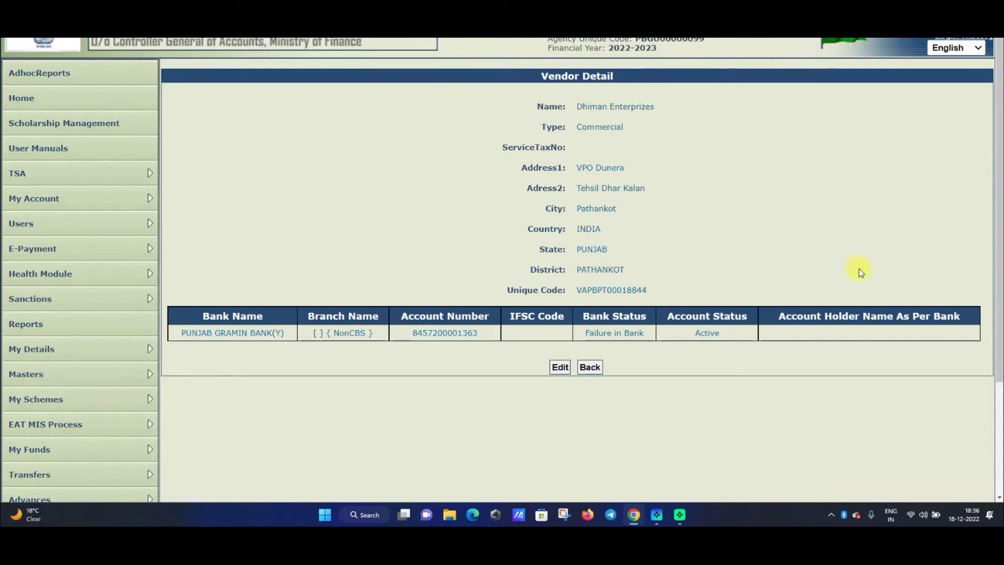
pyautogui.click(560, 368)
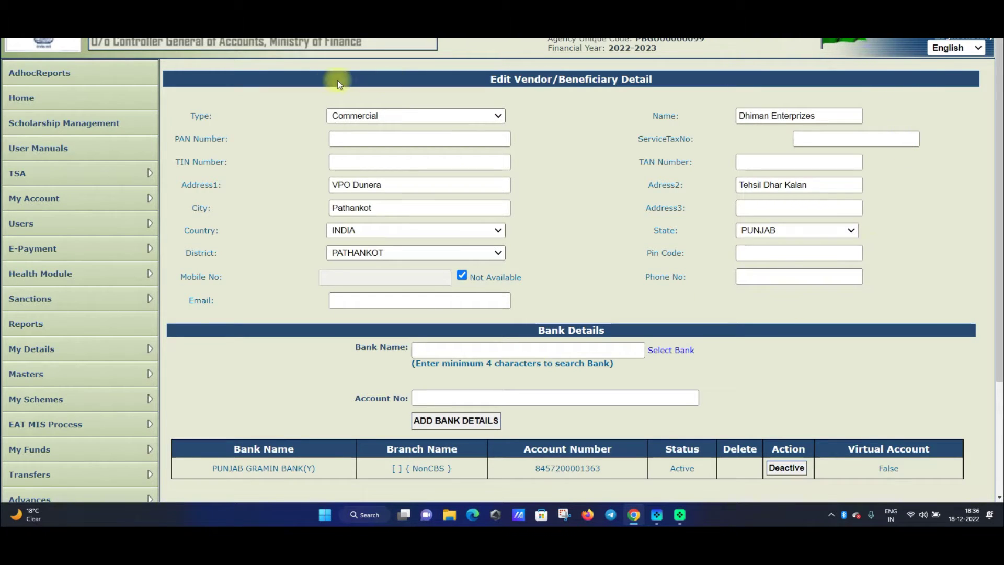
pyautogui.scroll(-1, 935, 434)
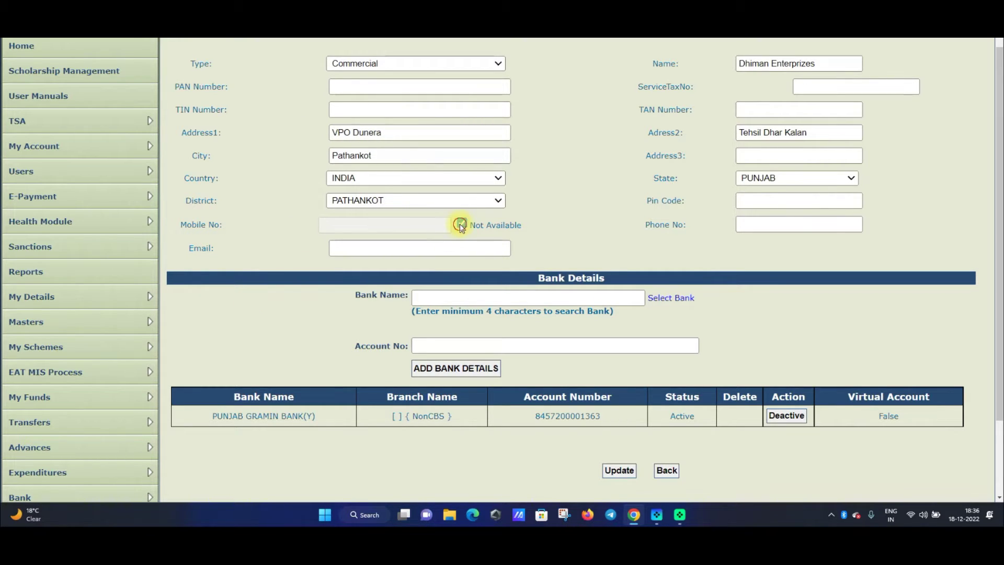
pyautogui.scroll(1, 459, 223)
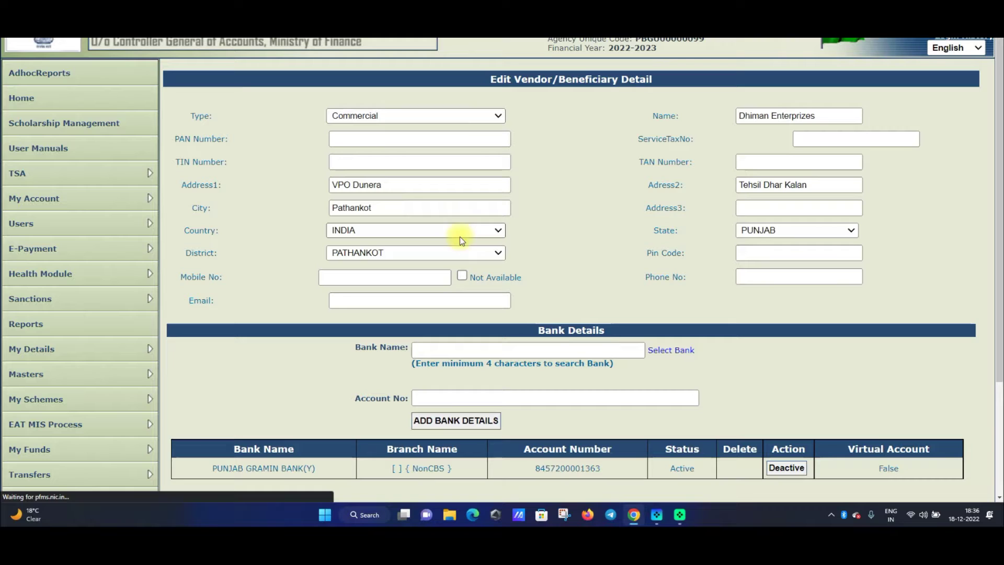
pyautogui.click(369, 273)
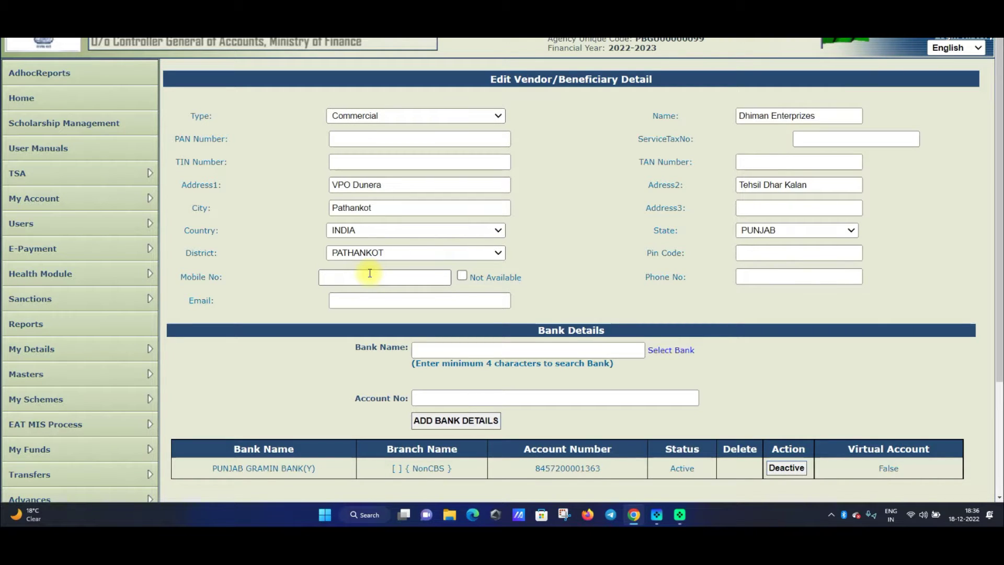
pyautogui.scroll(-2, 466, 349)
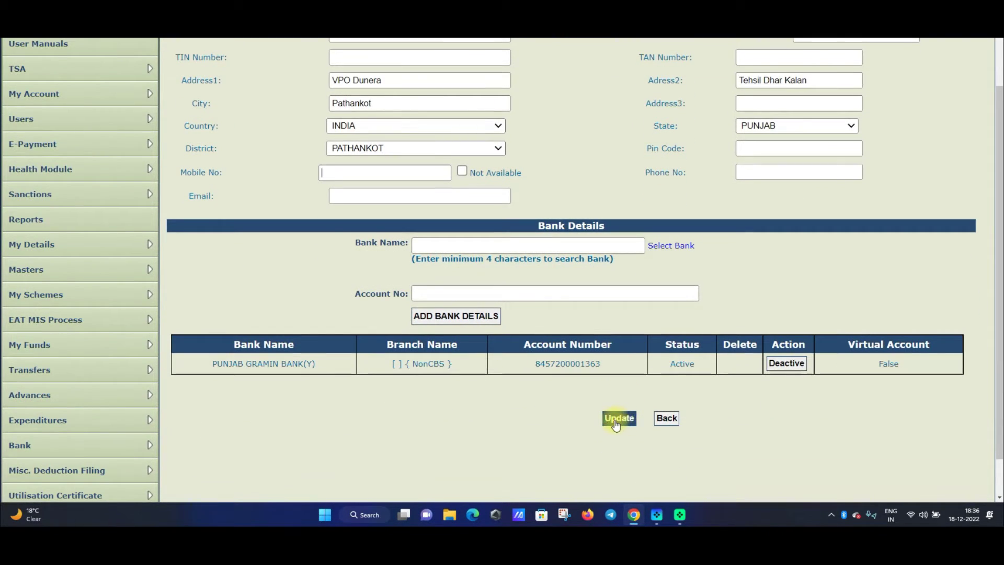
# Mark the vendor's mobile number as Not Available and submit the record update
pyautogui.click(461, 171)
pyautogui.click(587, 52)
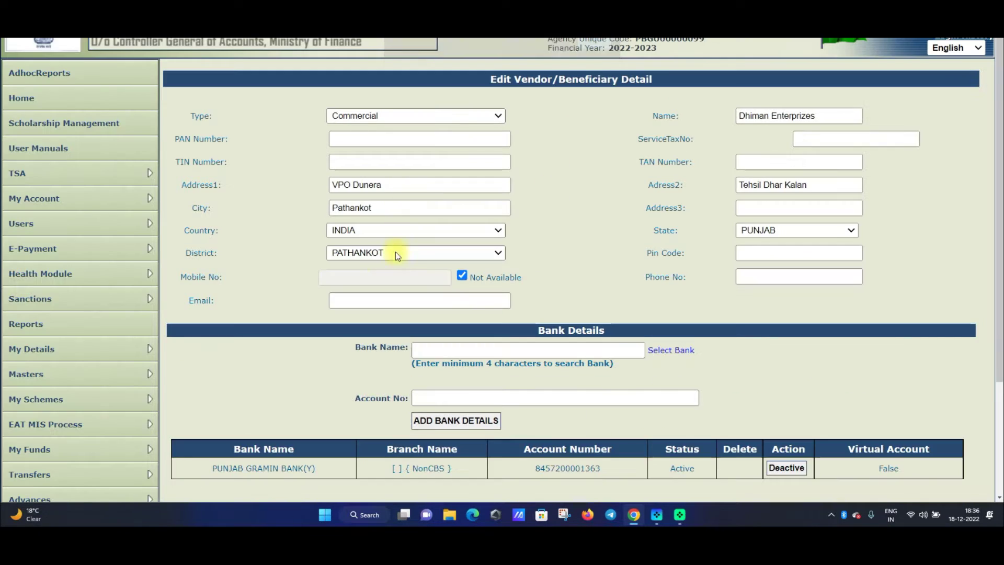
pyautogui.scroll(-3, 478, 294)
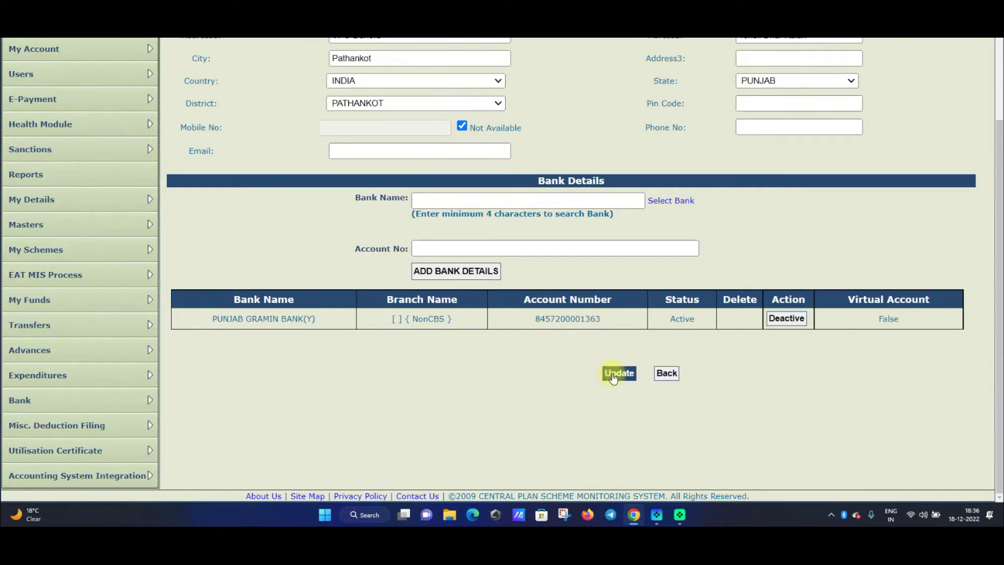
pyautogui.click(618, 375)
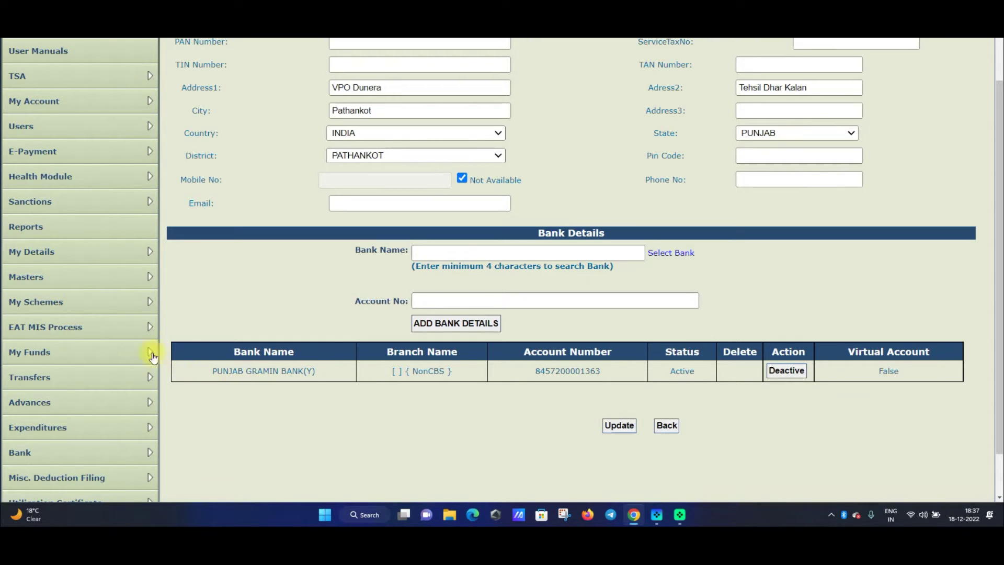
# Return to vendor management and list the vendors mapped but registered by others
pyautogui.moveTo(108, 275)
pyautogui.moveTo(247, 292)
pyautogui.moveTo(242, 327)
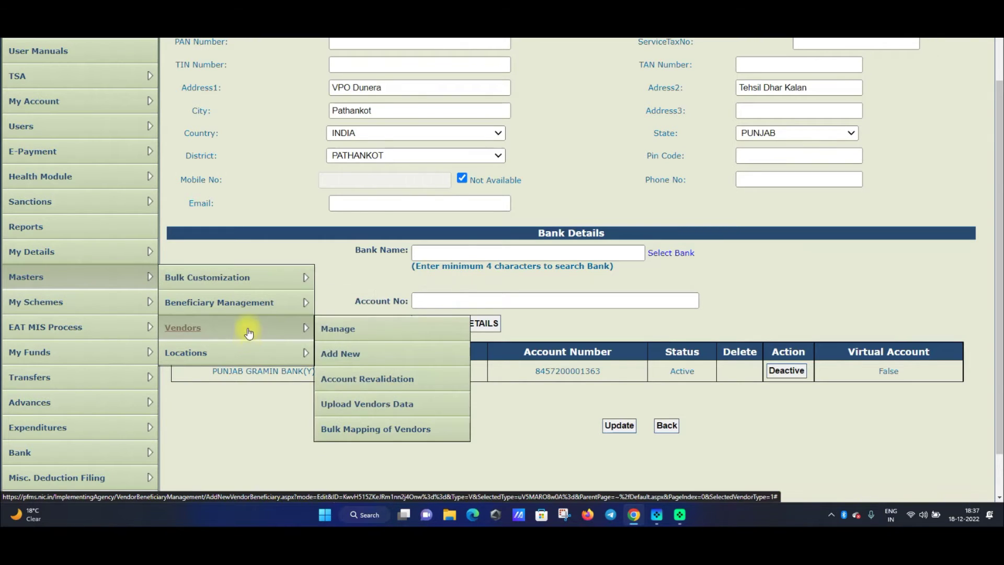
pyautogui.click(353, 328)
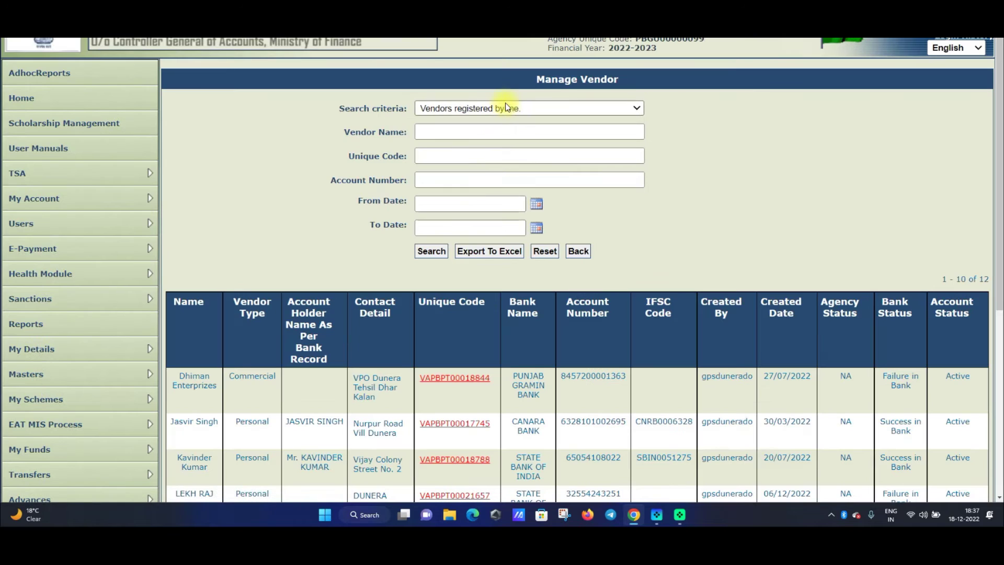
pyautogui.click(501, 107)
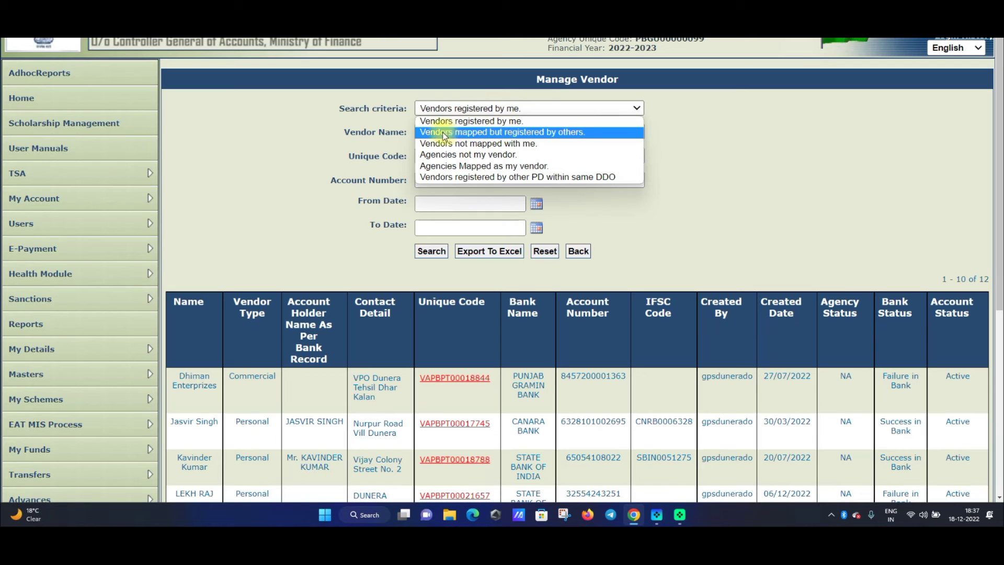
pyautogui.click(563, 132)
# Open the BHAWNA INTERNET SERVICE vendor record for editing and review its contact and bank details
pyautogui.scroll(-4, 726, 206)
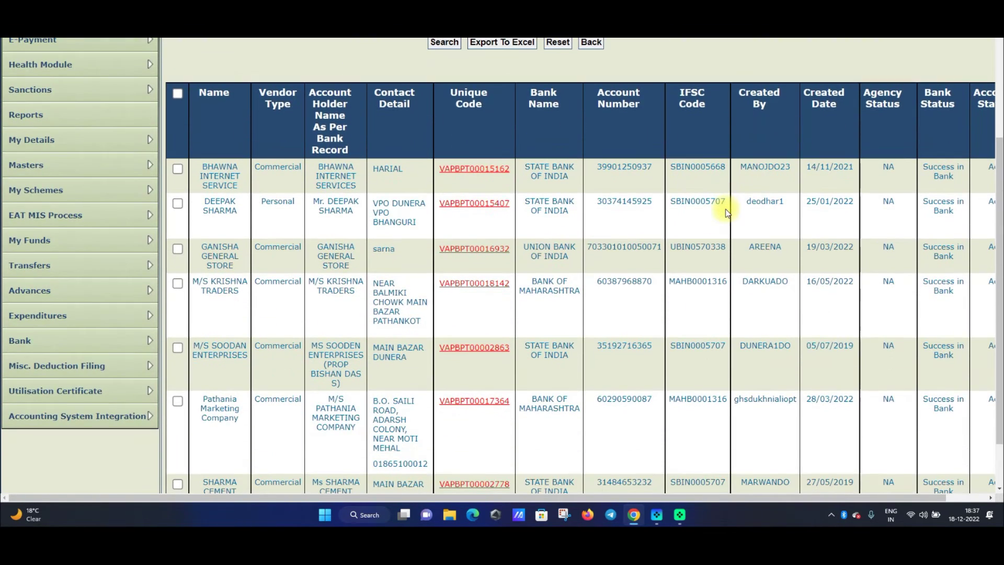
pyautogui.scroll(-2, 534, 265)
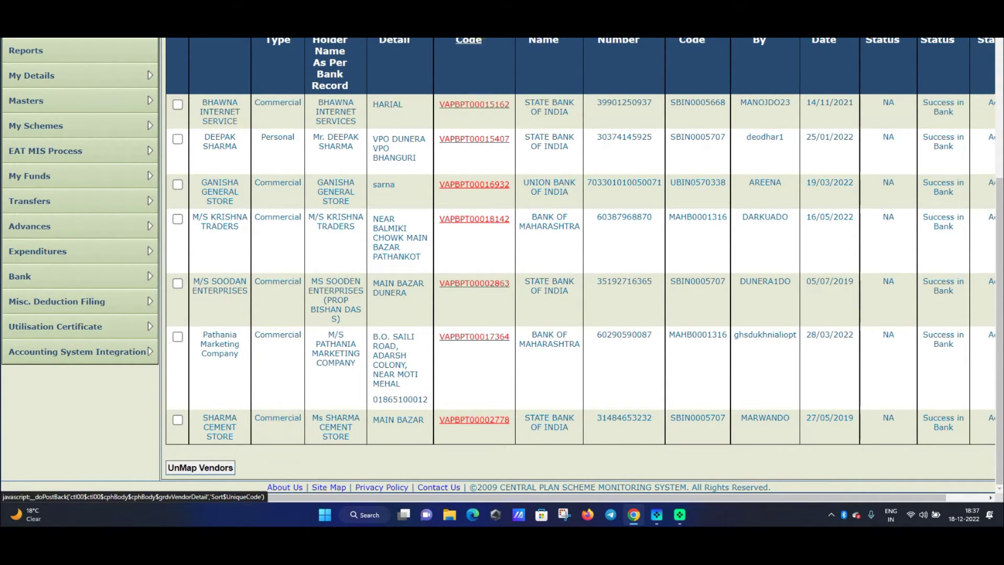
pyautogui.click(462, 107)
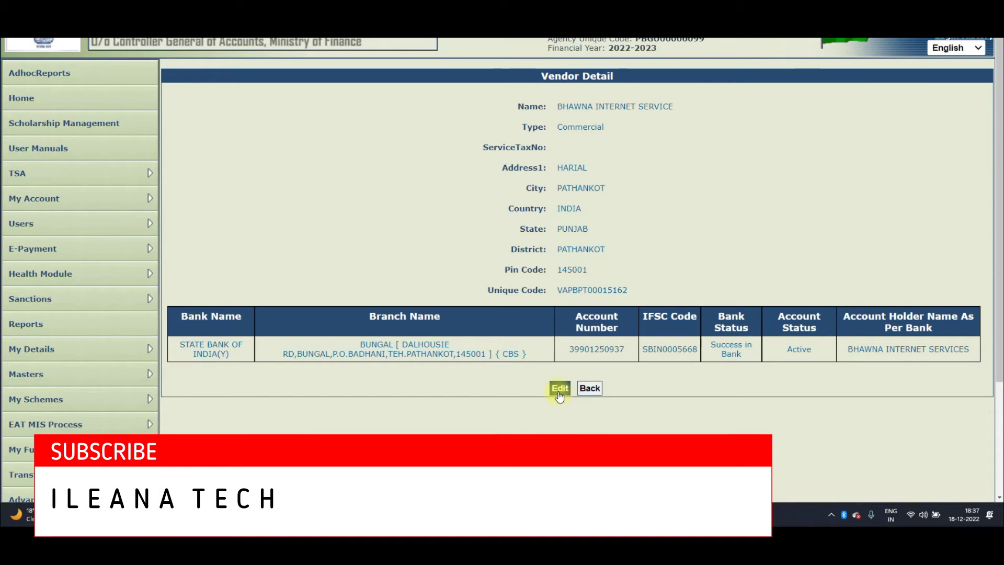
pyautogui.click(559, 391)
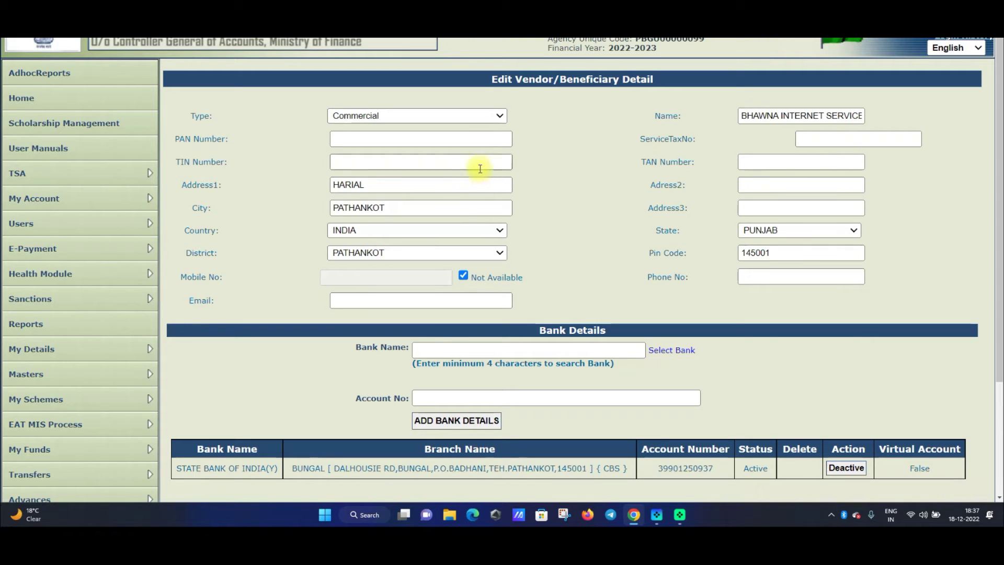
pyautogui.scroll(-2, 591, 278)
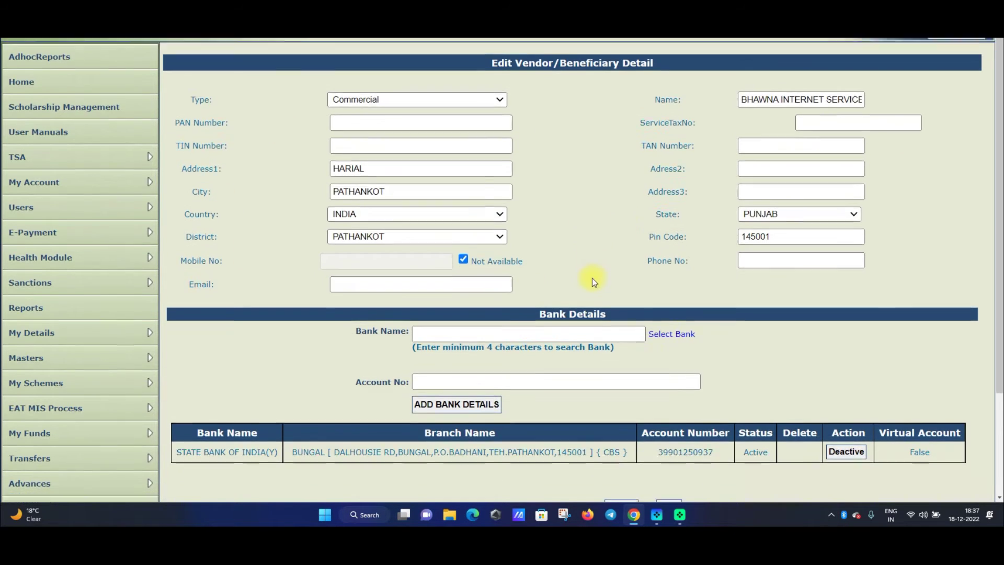
pyautogui.scroll(-3, 400, 215)
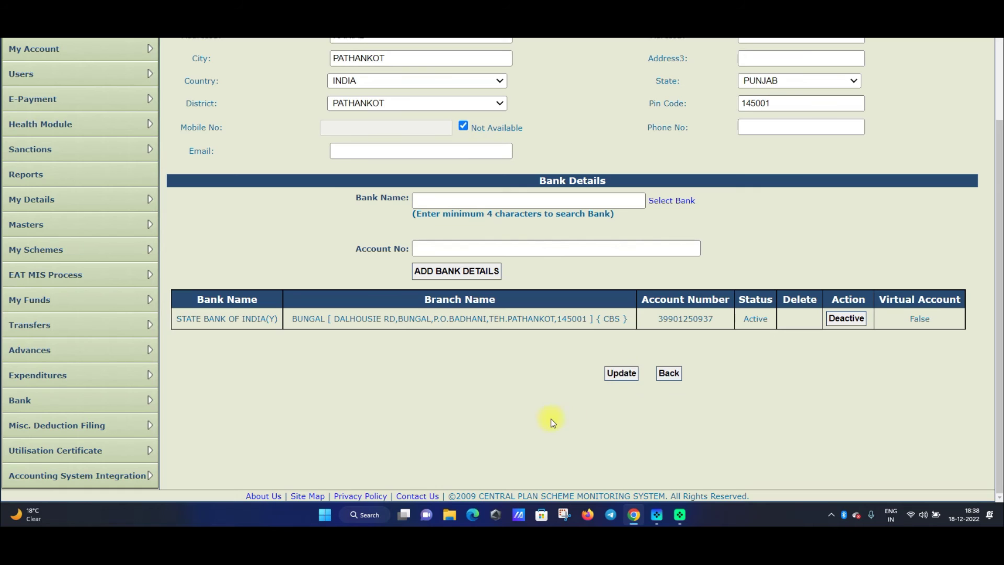
pyautogui.scroll(2, 553, 422)
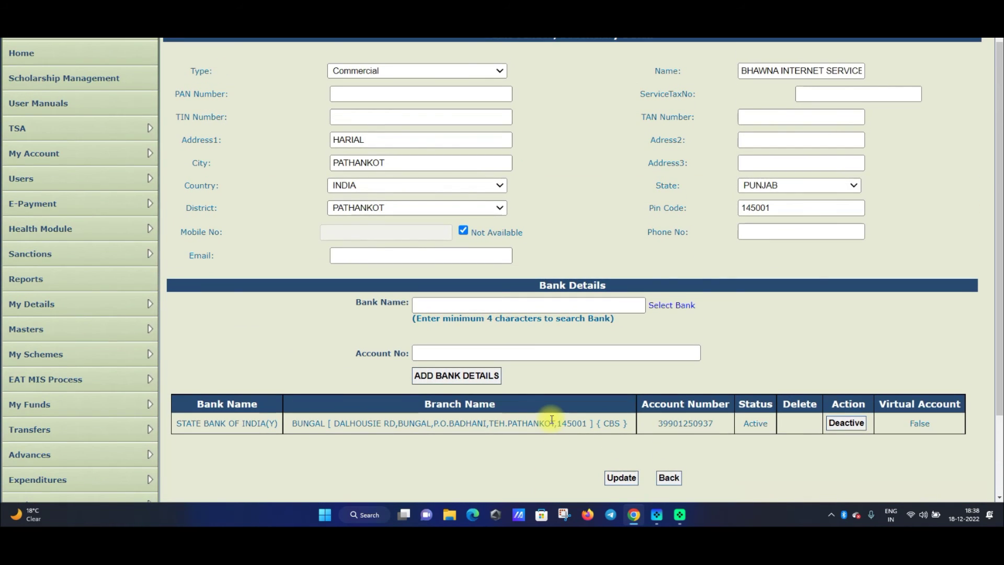